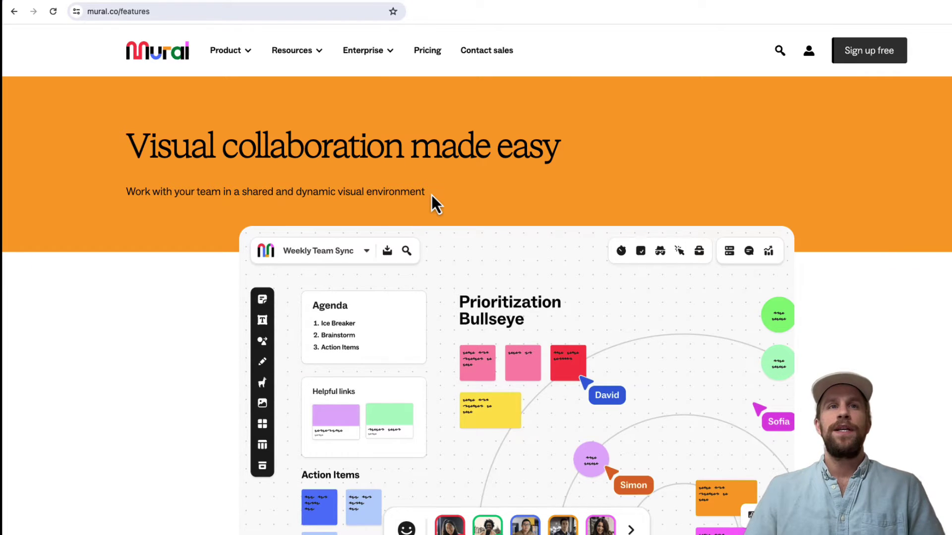
{"action": "scroll", "coordinate": [453, 360], "scroll_direction": "down", "scroll_amount": 1}
{"action": "scroll", "coordinate": [558, 436], "scroll_direction": "down", "scroll_amount": 2}
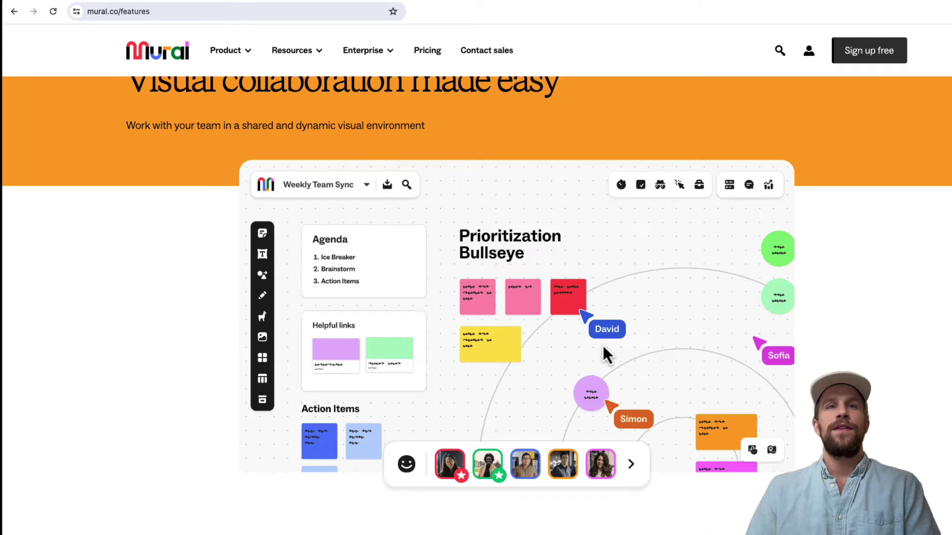
{"action": "scroll", "coordinate": [435, 301], "scroll_direction": "down", "scroll_amount": 3}
{"action": "scroll", "coordinate": [435, 301], "scroll_direction": "up", "scroll_amount": 1}
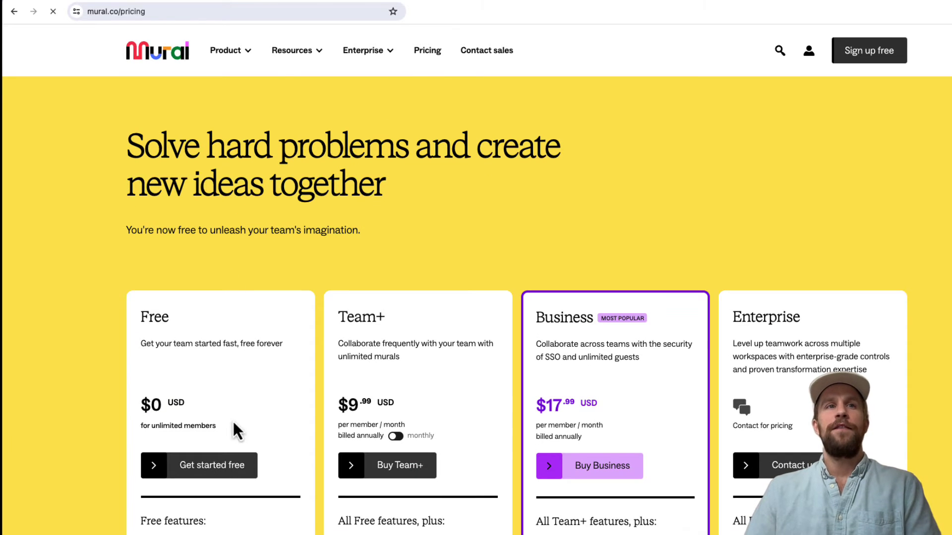
{"action": "scroll", "coordinate": [208, 426], "scroll_direction": "down", "scroll_amount": 2}
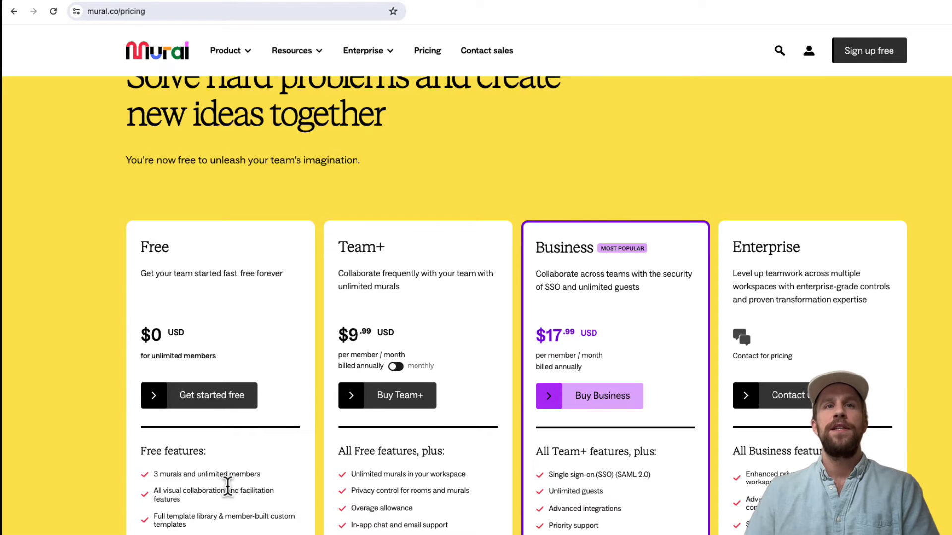
{"action": "scroll", "coordinate": [229, 487], "scroll_direction": "down", "scroll_amount": 1}
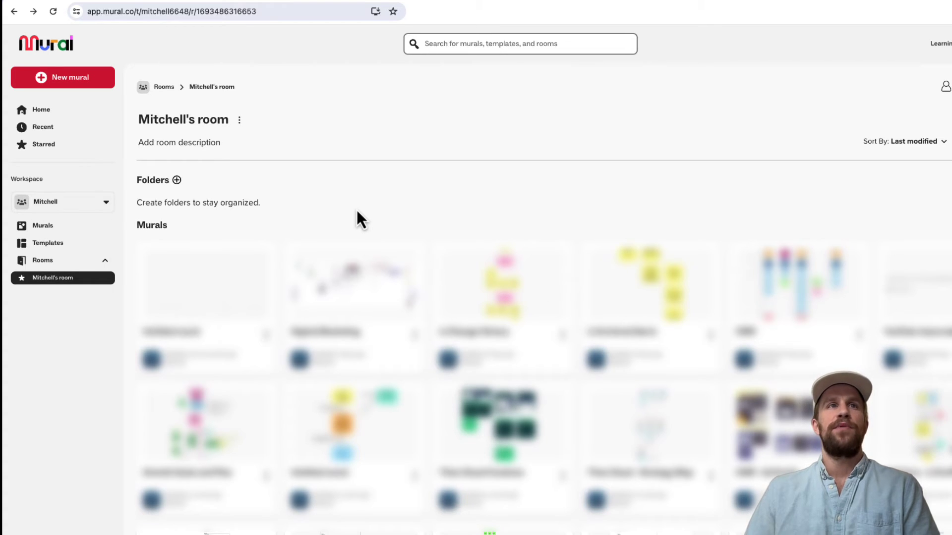
Create a new untitled mural and dismiss the template gallery, leaving a blank canvas
{"action": "left_click", "coordinate": [72, 82]}
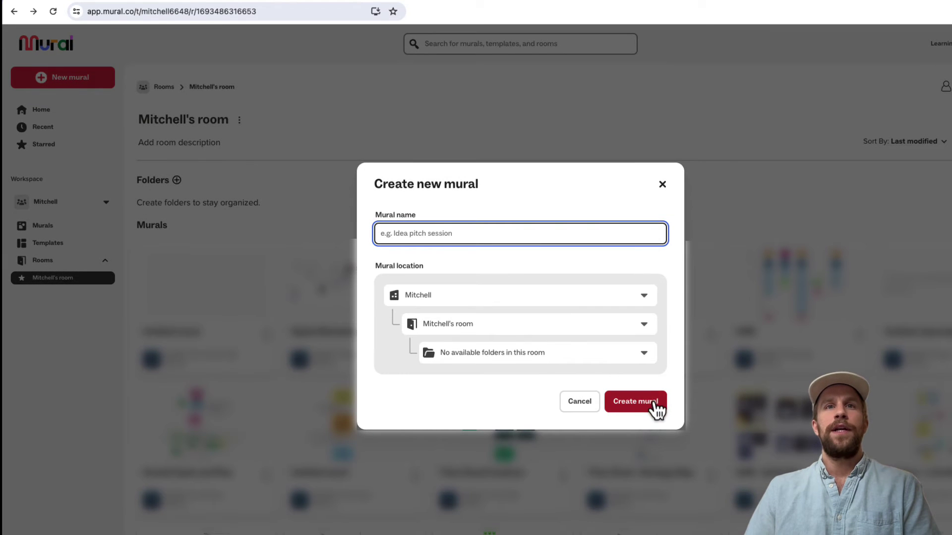
{"action": "left_click", "coordinate": [655, 404]}
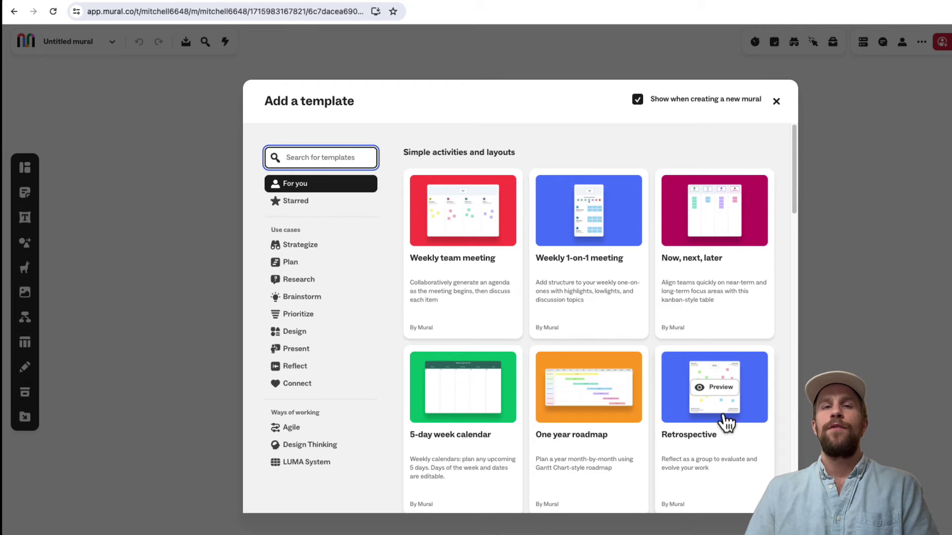
{"action": "scroll", "coordinate": [573, 405], "scroll_direction": "down", "scroll_amount": 1}
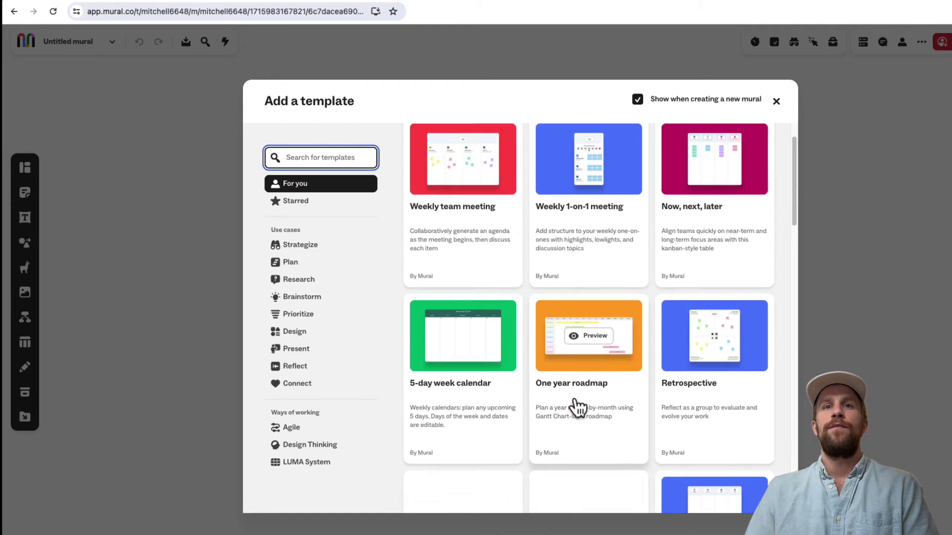
{"action": "scroll", "coordinate": [580, 404], "scroll_direction": "down", "scroll_amount": 2}
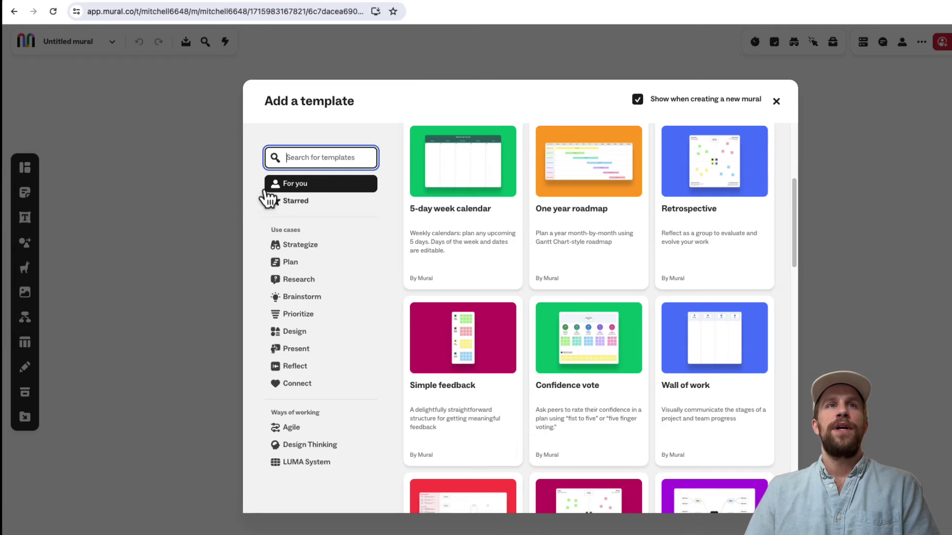
{"action": "left_click", "coordinate": [155, 165]}
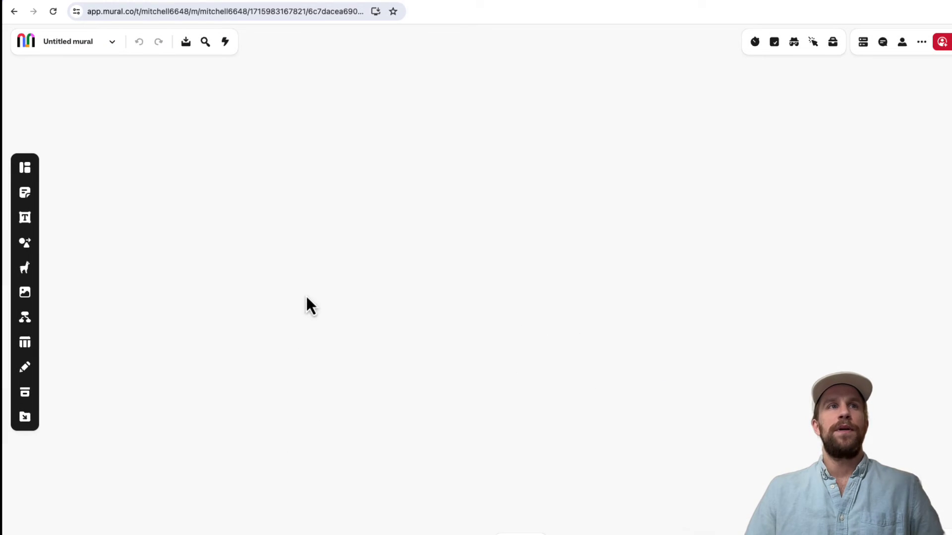
Add yellow, orange and teal sticky notes to the canvas and arrange them
{"action": "left_click", "coordinate": [25, 193]}
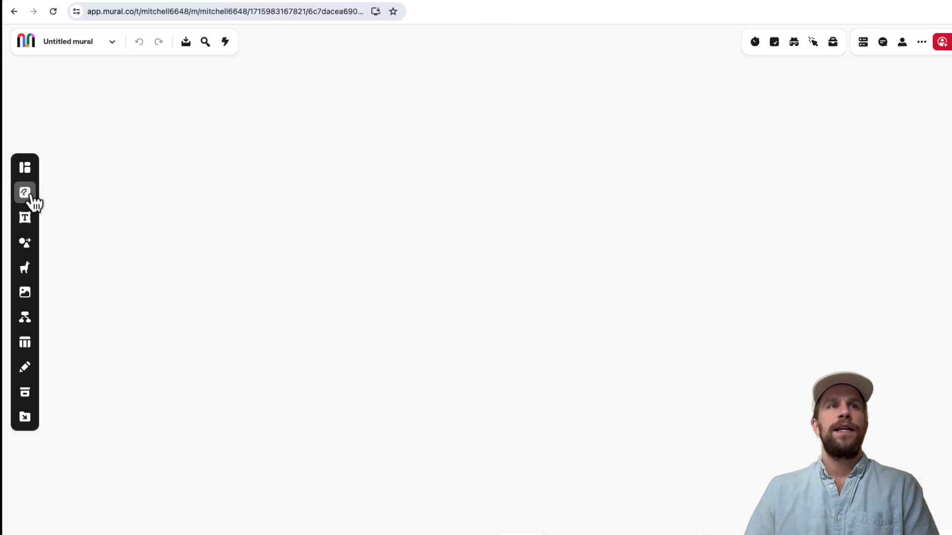
{"action": "left_click", "coordinate": [83, 276]}
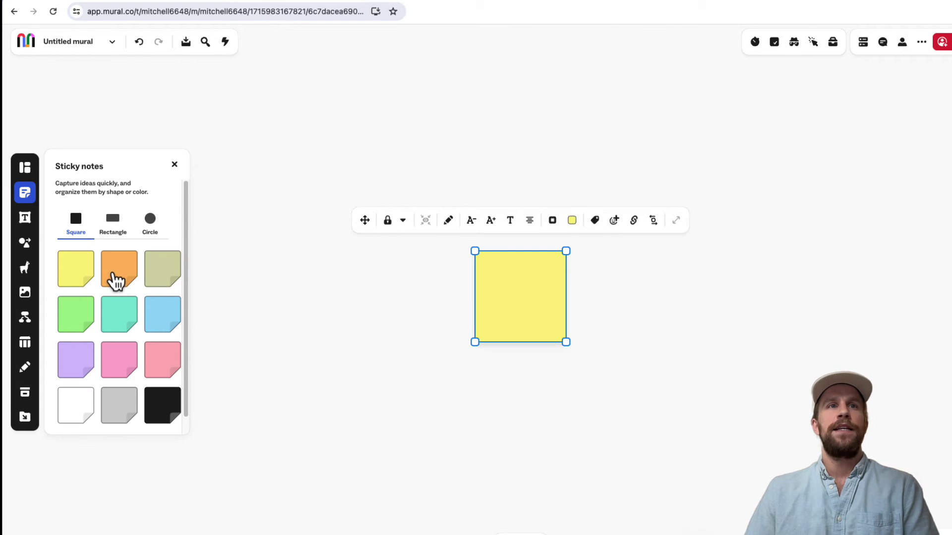
{"action": "left_click", "coordinate": [110, 280]}
{"action": "left_click", "coordinate": [108, 329]}
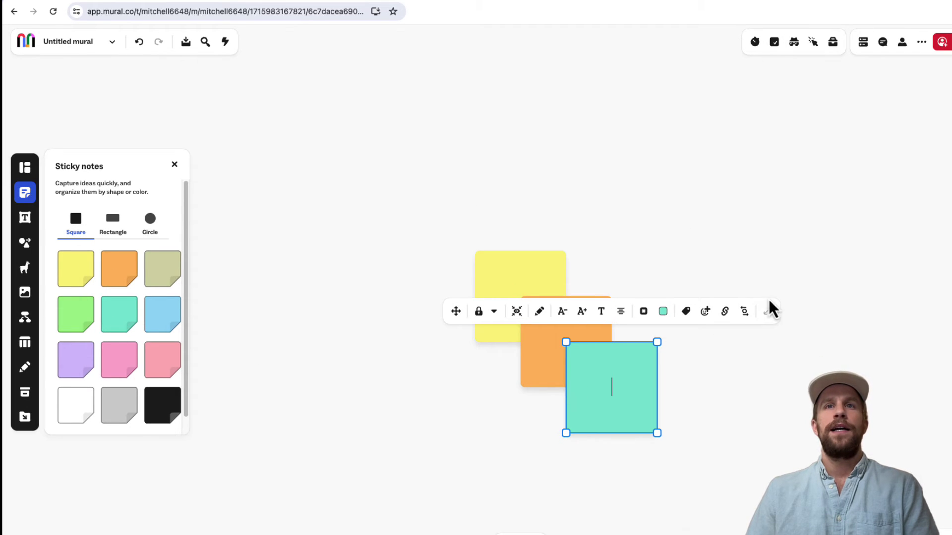
{"action": "left_click_drag", "start_coordinate": [621, 391], "coordinate": [672, 382]}
{"action": "left_click_drag", "start_coordinate": [757, 358], "coordinate": [763, 338]}
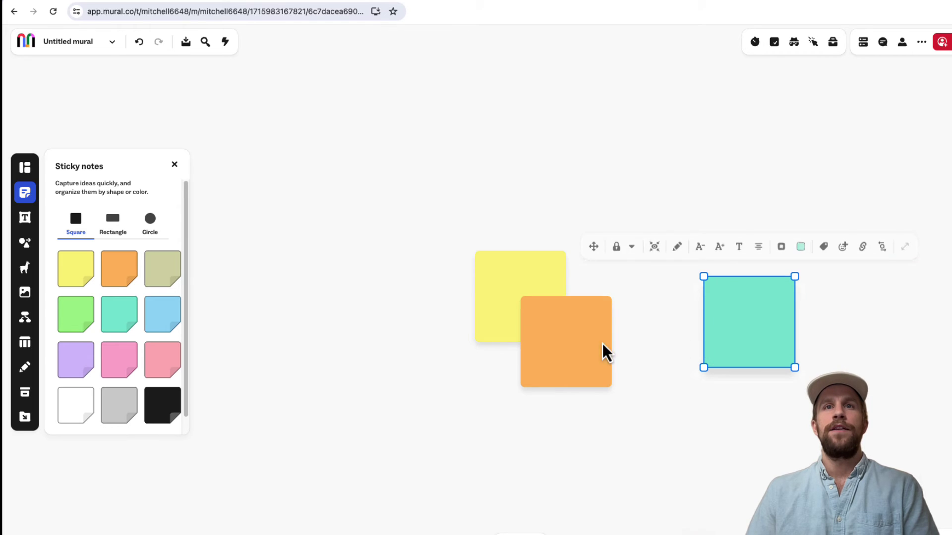
{"action": "left_click_drag", "start_coordinate": [605, 353], "coordinate": [507, 442]}
{"action": "mouse_move", "coordinate": [767, 362]}
{"action": "left_mouse_down"}
{"action": "mouse_move", "coordinate": [727, 324]}
{"action": "mouse_move", "coordinate": [691, 426]}
{"action": "left_mouse_up"}
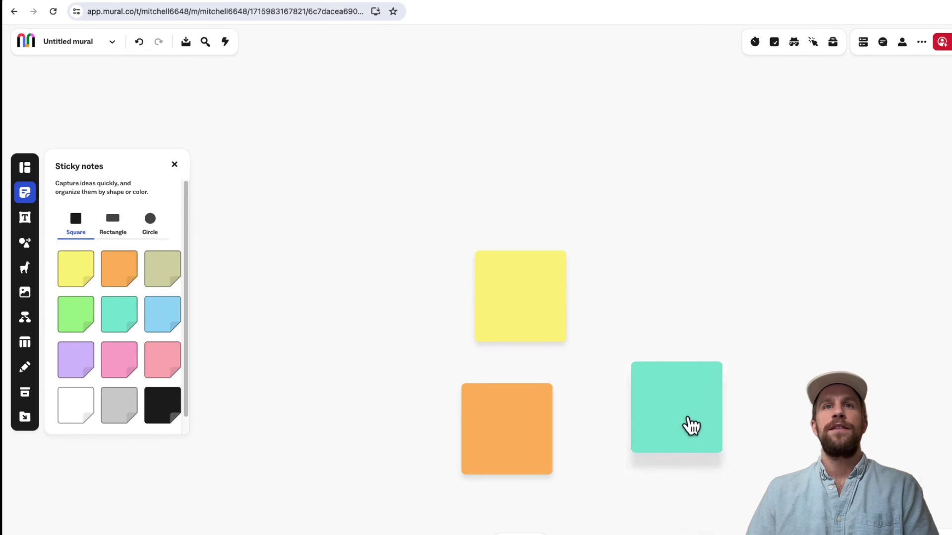
Label the notes 'landing page', 'thank you page' and 'Sales team' and line them up in a row
{"action": "left_click", "coordinate": [523, 296]}
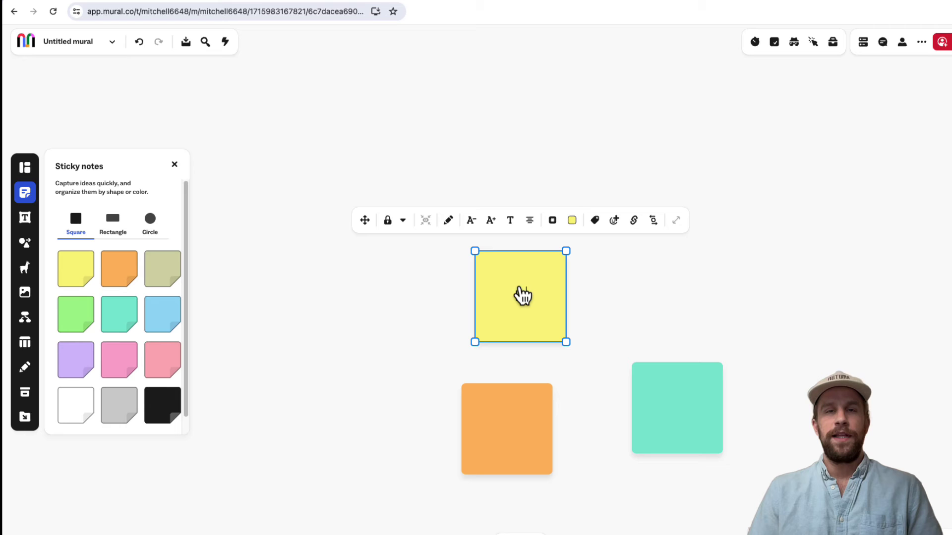
{"action": "type", "text": "la?ng page"}
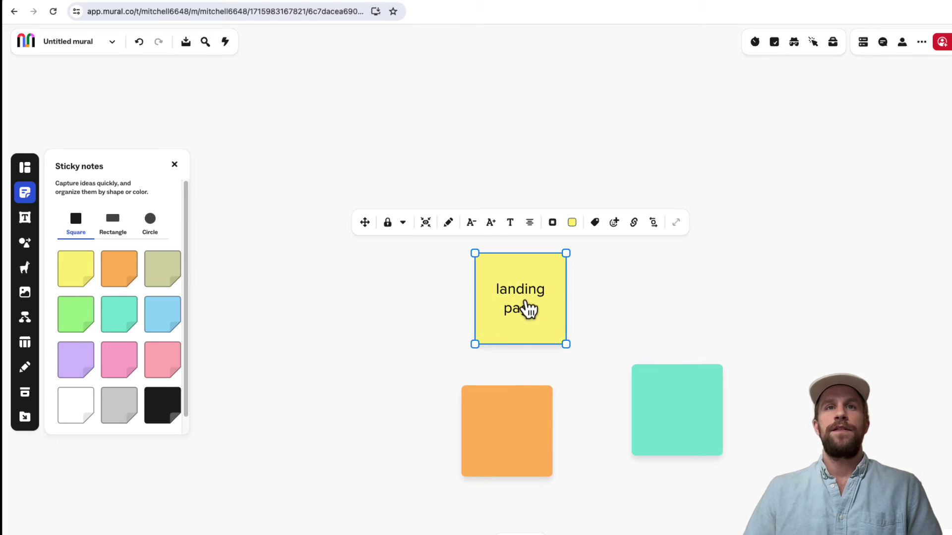
{"action": "left_click", "coordinate": [525, 447]}
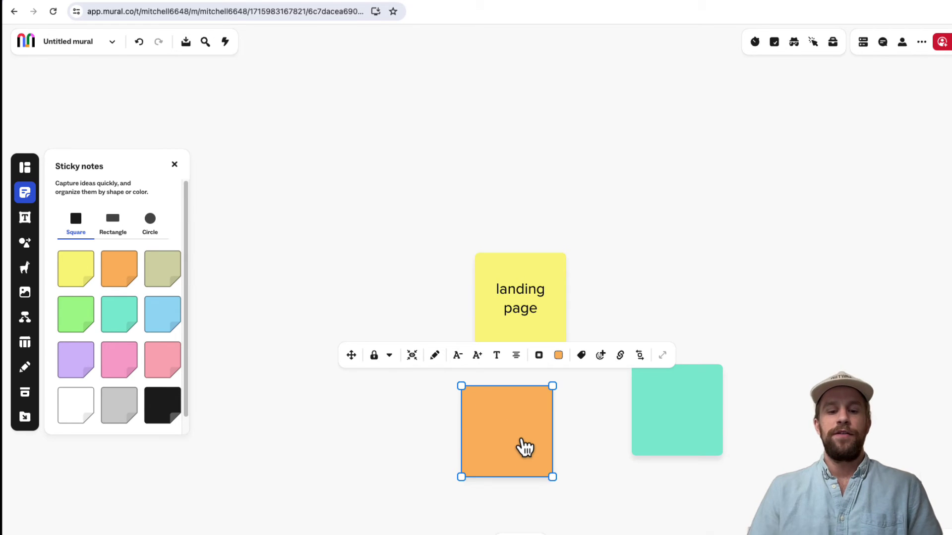
{"action": "type", "text": "thank you pag"}
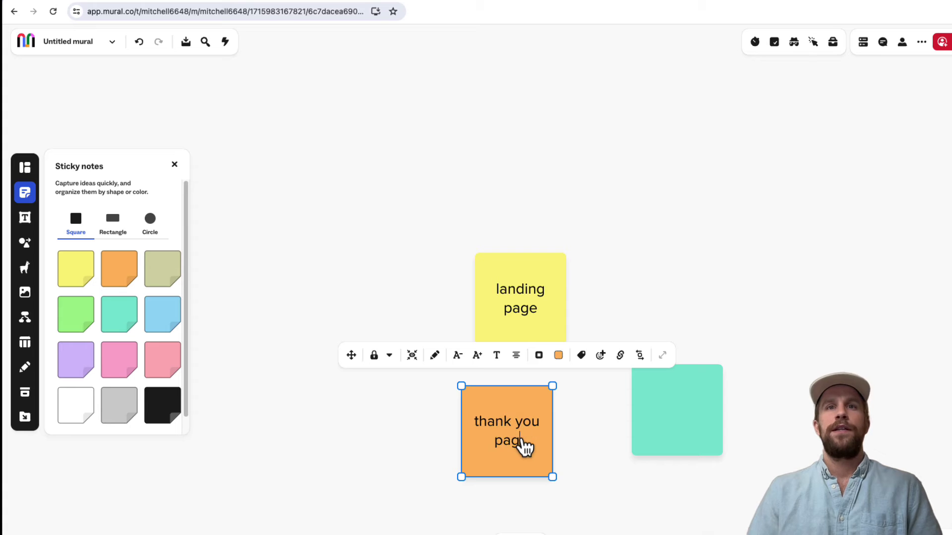
{"action": "type", "text": "e"}
{"action": "left_click", "coordinate": [661, 431]}
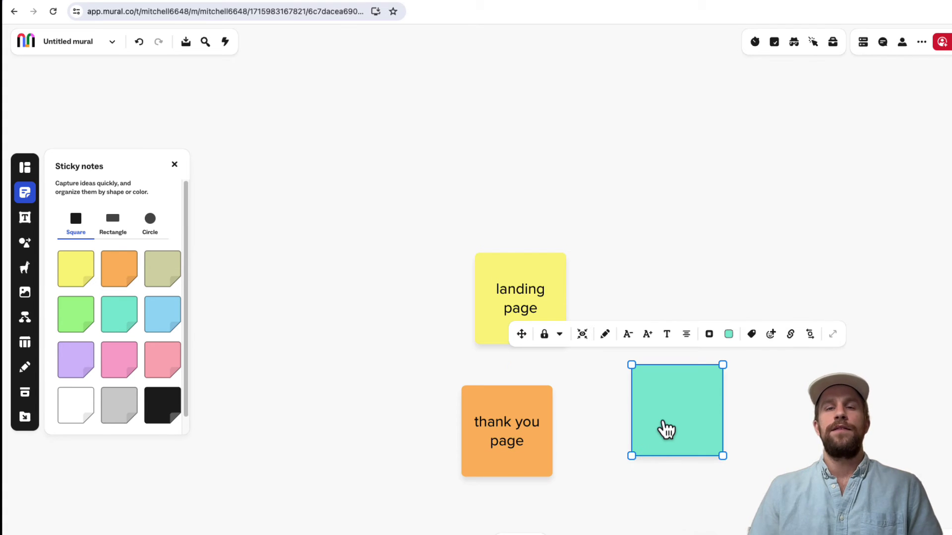
{"action": "type", "text": "Sale"}
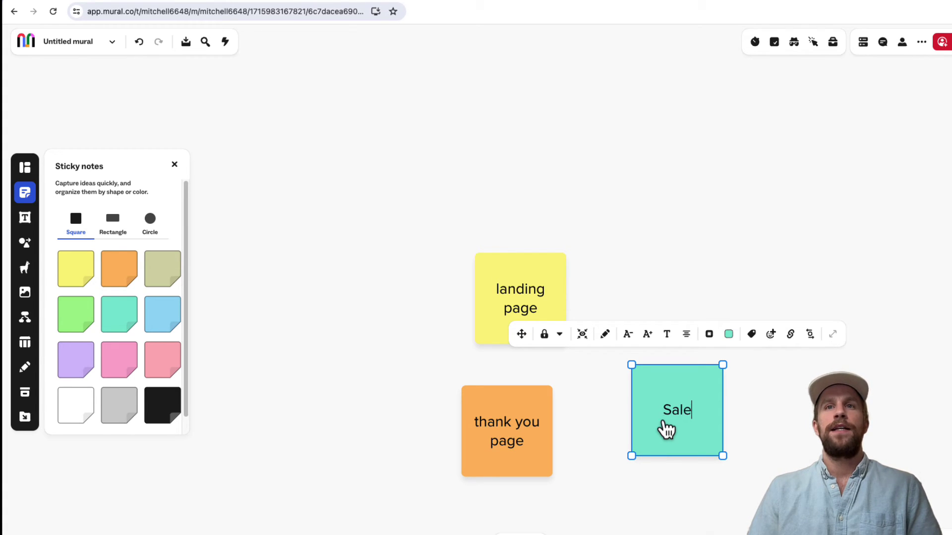
{"action": "type", "text": "s team"}
{"action": "left_click", "coordinate": [606, 280]}
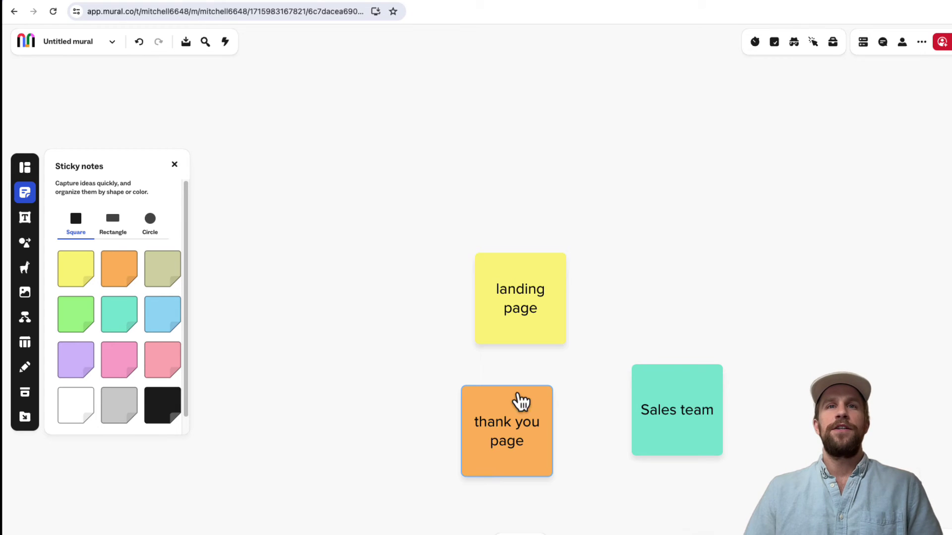
{"action": "mouse_move", "coordinate": [516, 405]}
{"action": "left_mouse_down"}
{"action": "mouse_move", "coordinate": [650, 285]}
{"action": "mouse_move", "coordinate": [665, 287]}
{"action": "left_mouse_up"}
{"action": "left_click_drag", "start_coordinate": [705, 403], "coordinate": [778, 321]}
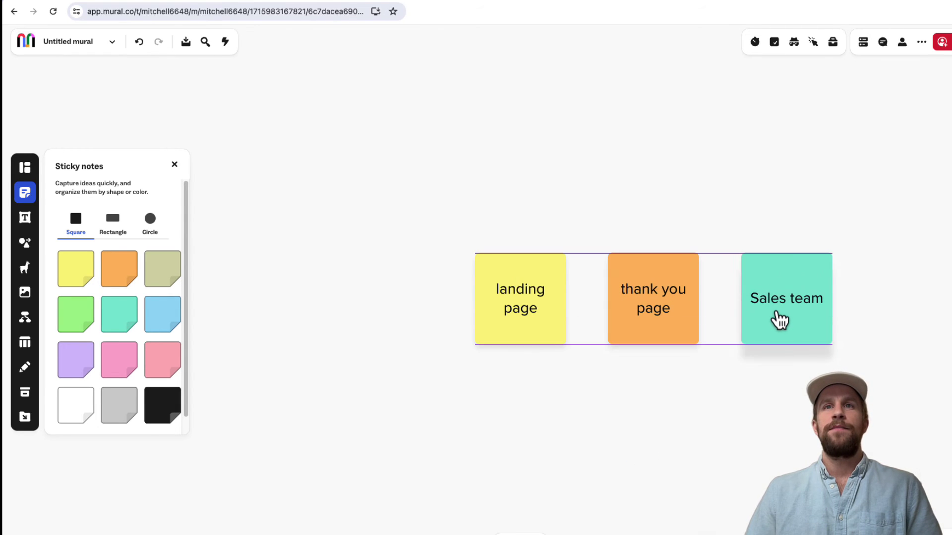
Draw straight arrows from landing page to thank you page to Sales team, plus a short standalone arrow
{"action": "left_click", "coordinate": [25, 243]}
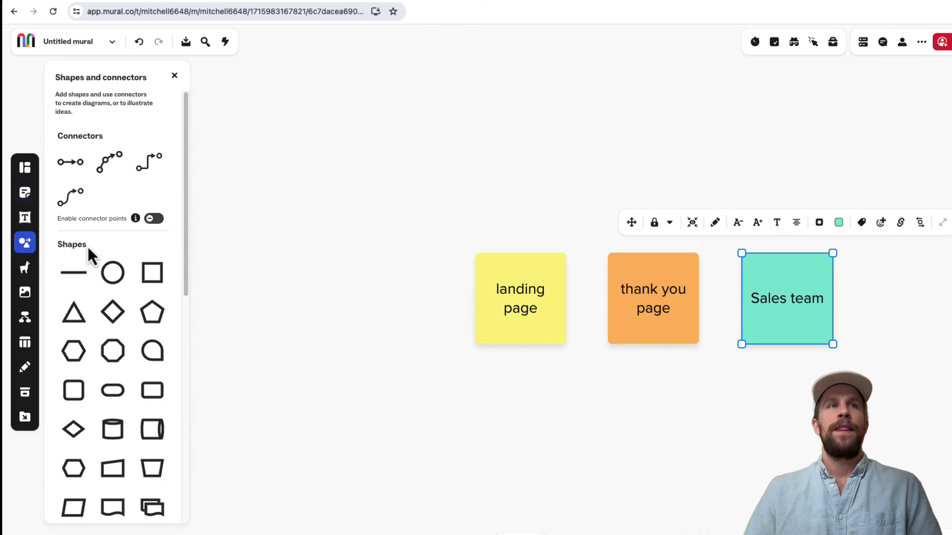
{"action": "left_click", "coordinate": [71, 162]}
{"action": "mouse_move", "coordinate": [520, 299]}
{"action": "left_click_drag", "start_coordinate": [565, 299], "coordinate": [613, 305]}
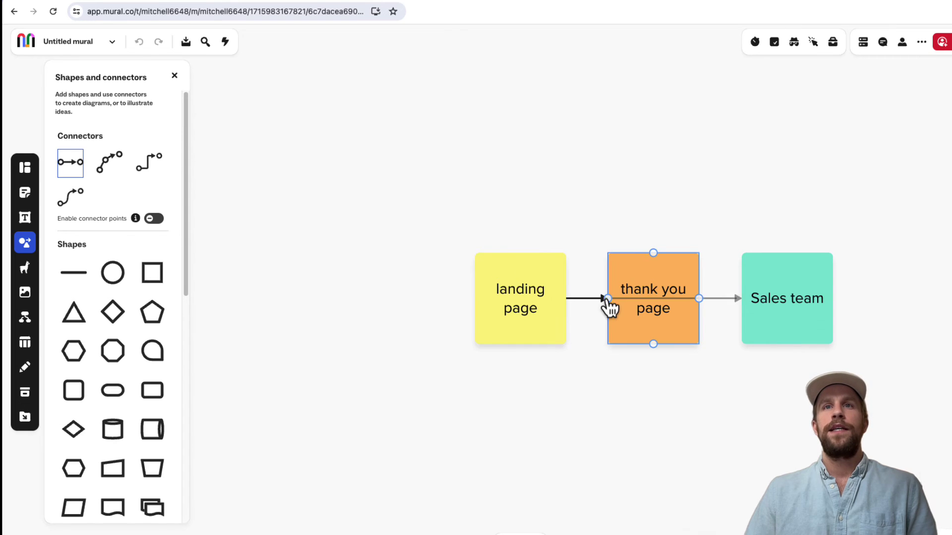
{"action": "left_click_drag", "start_coordinate": [697, 298], "coordinate": [741, 306]}
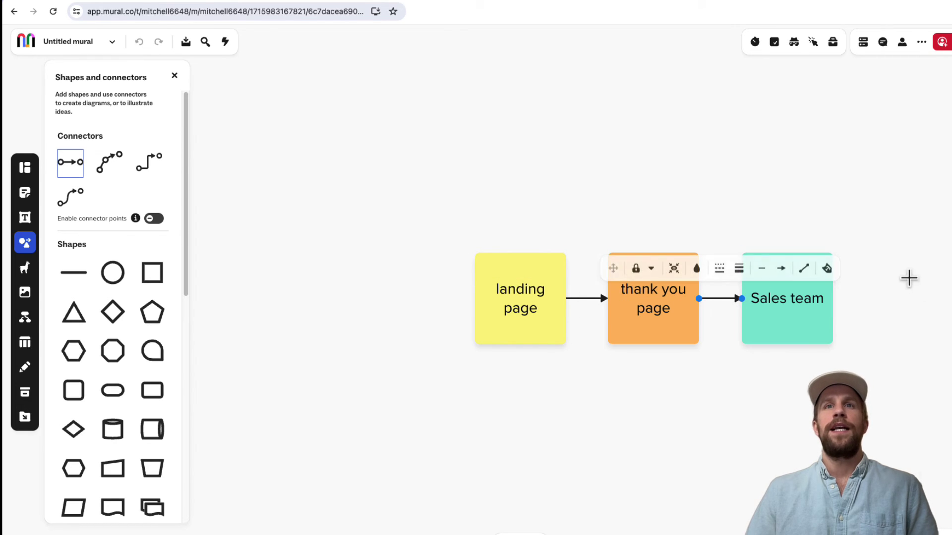
{"action": "left_click", "coordinate": [746, 223]}
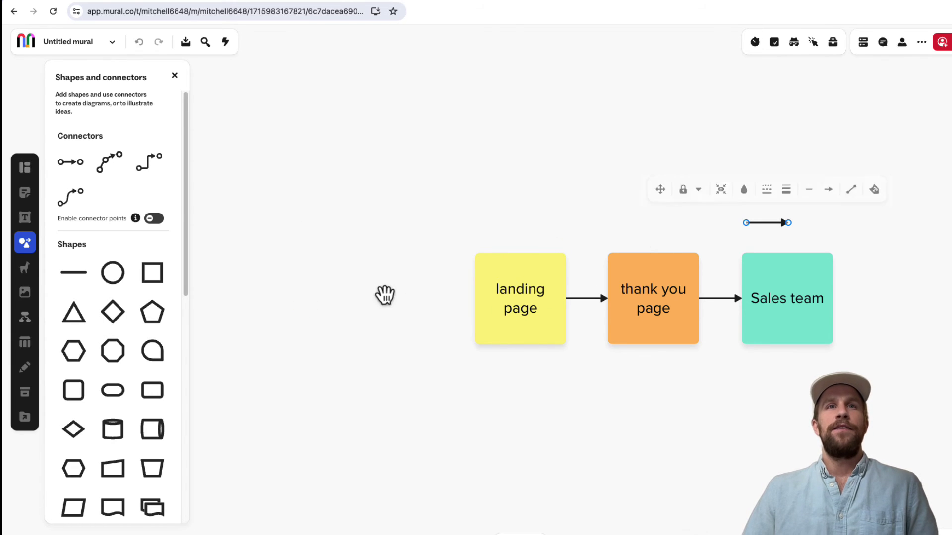
Recentre the board on the notes and browse the icon library and image search
{"action": "mouse_move", "coordinate": [385, 295]}
{"action": "left_mouse_down"}
{"action": "mouse_move", "coordinate": [671, 255]}
{"action": "mouse_move", "coordinate": [468, 244]}
{"action": "left_mouse_up"}
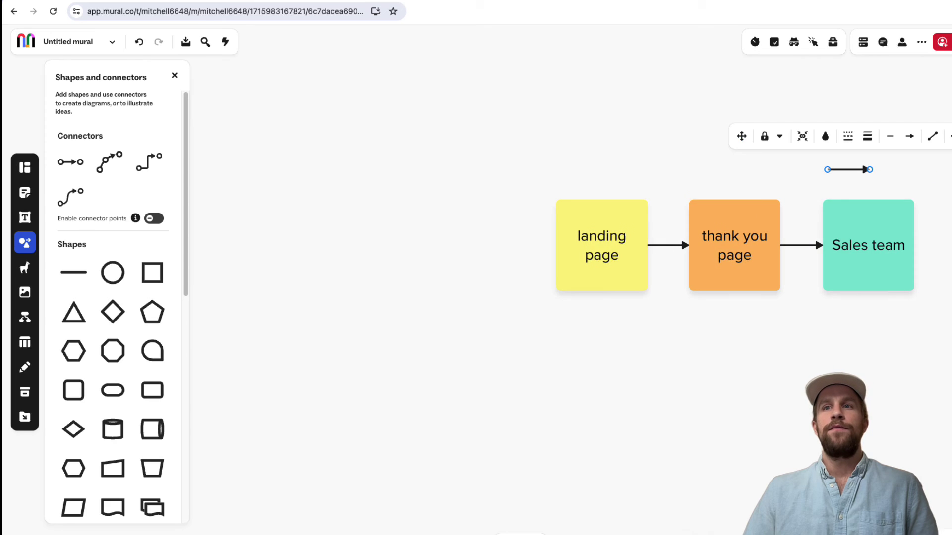
{"action": "scroll", "coordinate": [520, 295], "scroll_direction": "down", "scroll_amount": 5}
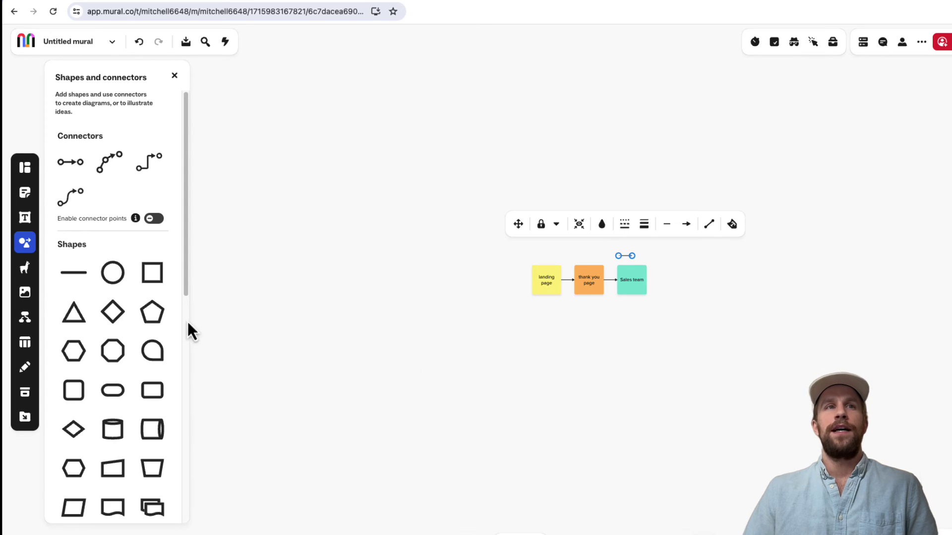
{"action": "left_click", "coordinate": [30, 268]}
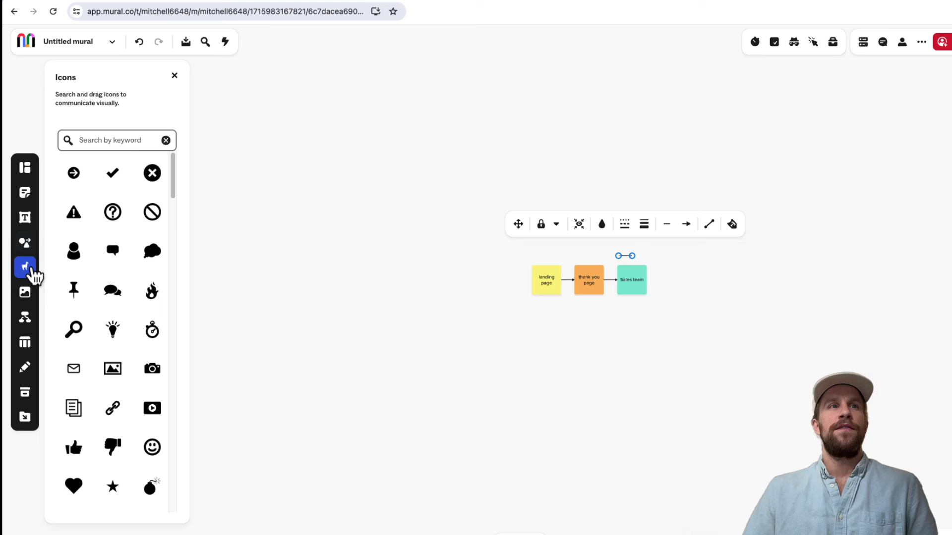
{"action": "left_click", "coordinate": [30, 293]}
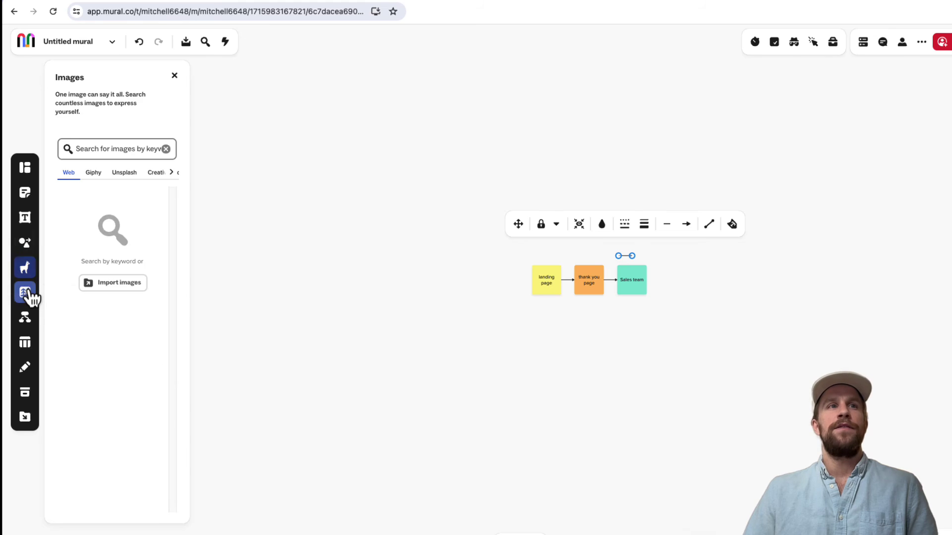
Place a 'Mind map' node below the notes with child 'idea 1' and grandchild 'idea 2'
{"action": "left_click", "coordinate": [27, 328]}
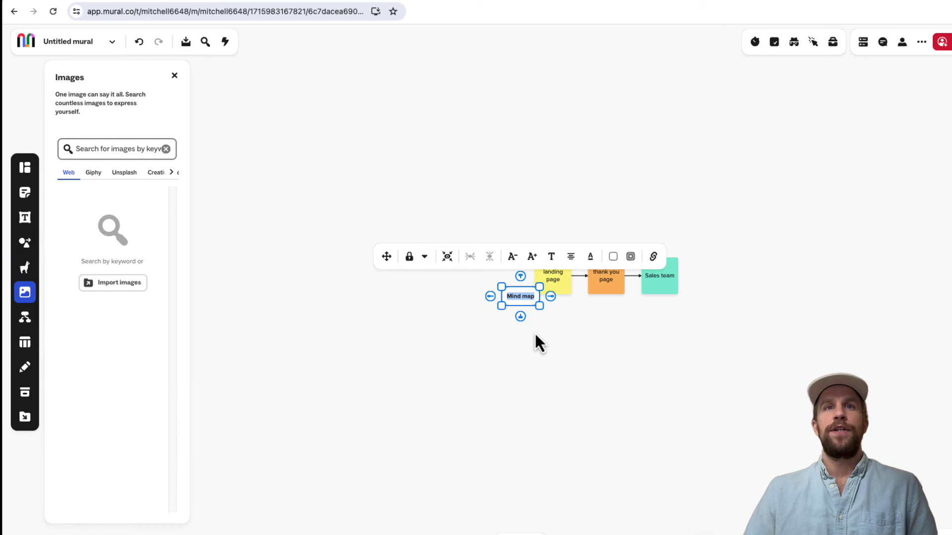
{"action": "scroll", "coordinate": [535, 319], "scroll_direction": "up", "scroll_amount": 1}
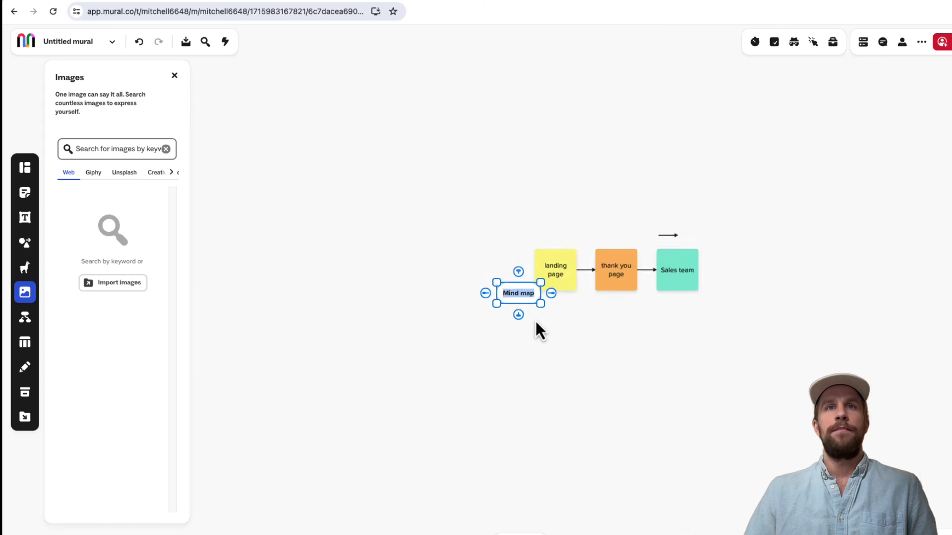
{"action": "scroll", "coordinate": [535, 319], "scroll_direction": "up", "scroll_amount": 3}
{"action": "scroll", "coordinate": [536, 322], "scroll_direction": "up", "scroll_amount": 1}
{"action": "mouse_move", "coordinate": [491, 259]}
{"action": "left_mouse_down"}
{"action": "mouse_move", "coordinate": [413, 364]}
{"action": "mouse_move", "coordinate": [434, 334]}
{"action": "left_mouse_up"}
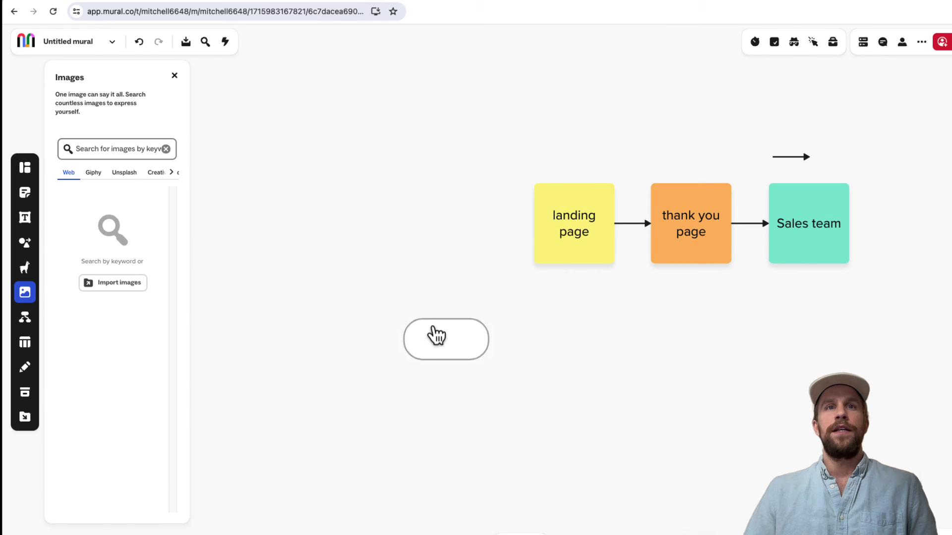
{"action": "type", "text": "Mind map"}
{"action": "left_click", "coordinate": [446, 371]}
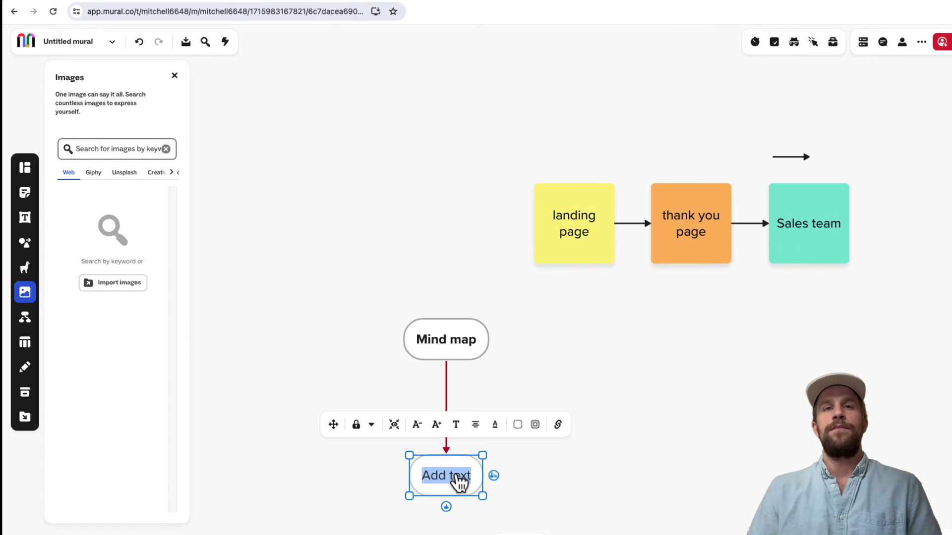
{"action": "type", "text": "idea"}
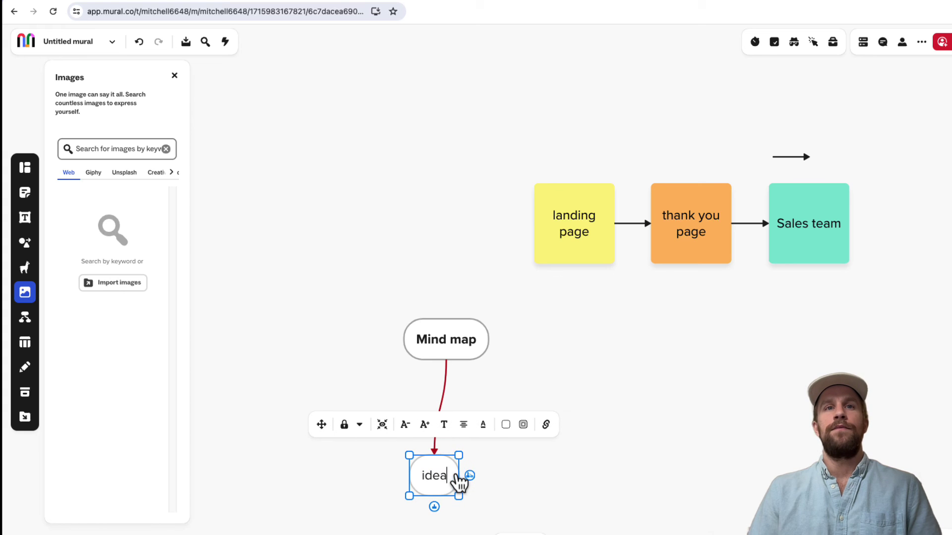
{"action": "type", "text": " 1"}
{"action": "left_click", "coordinate": [392, 507]}
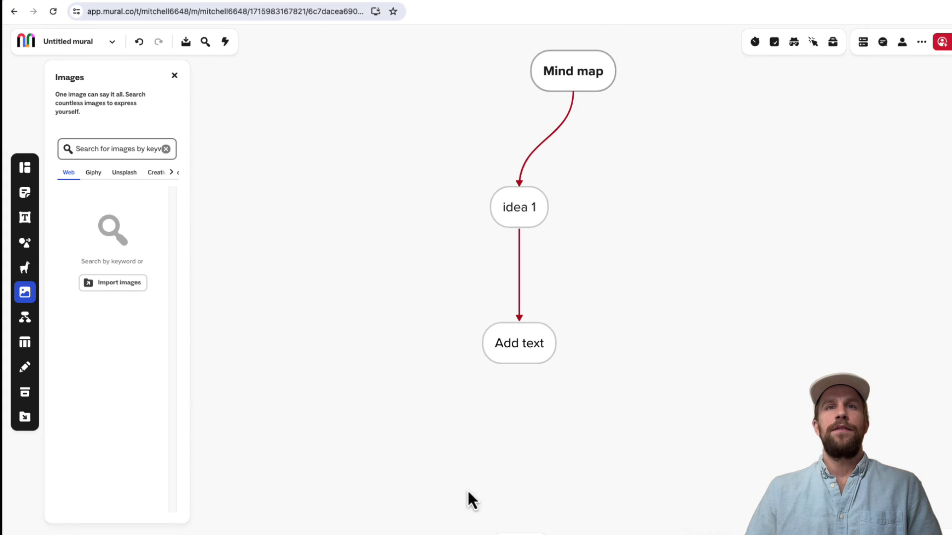
{"action": "left_click", "coordinate": [520, 347]}
{"action": "double_click", "coordinate": [523, 346]}
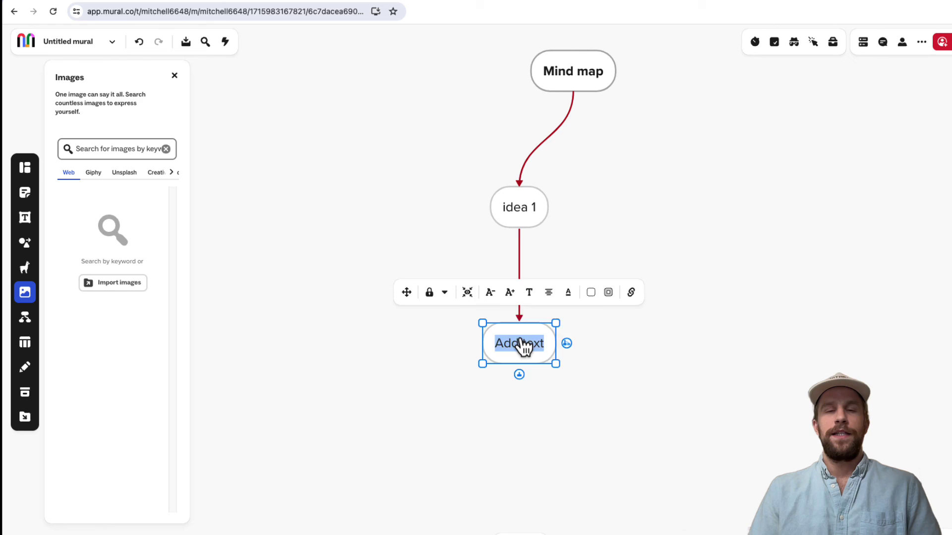
{"action": "type", "text": "idea"}
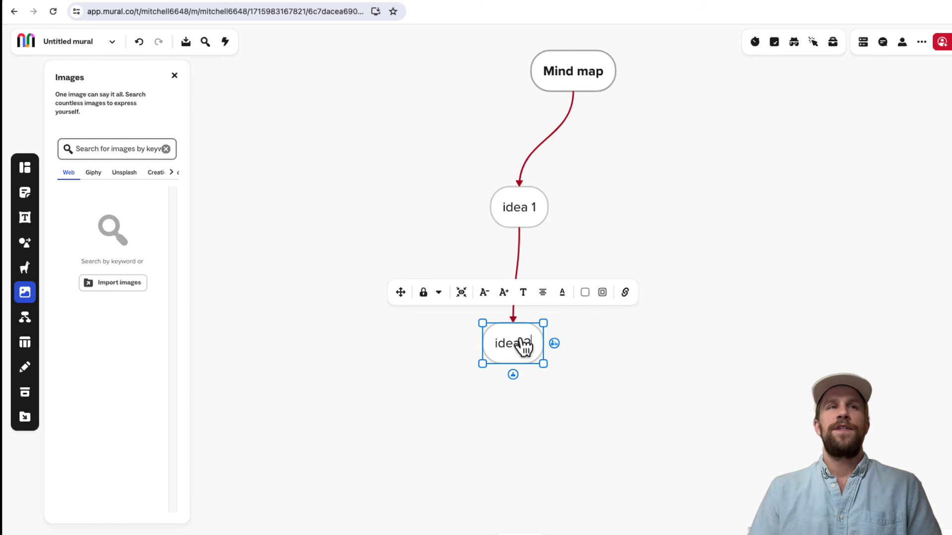
{"action": "type", "text": " 2"}
{"action": "left_click", "coordinate": [397, 234]}
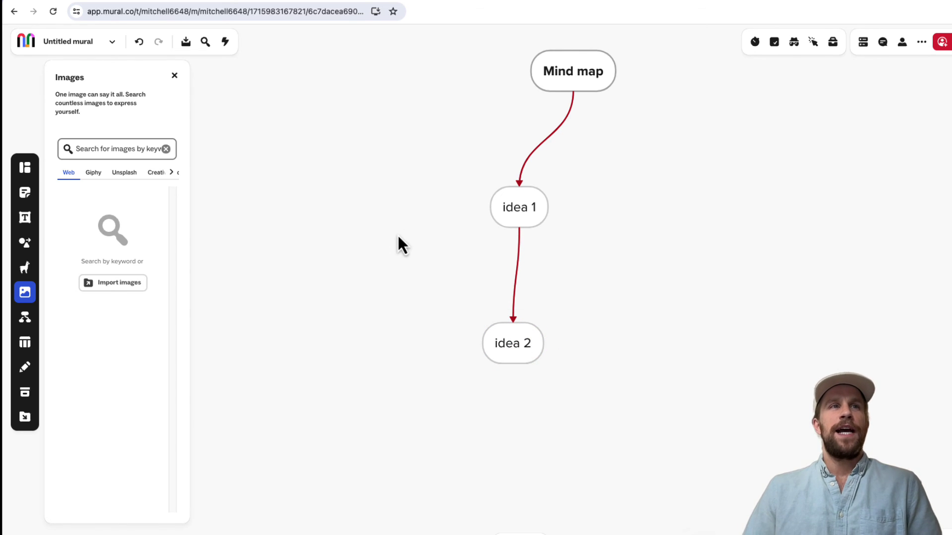
Open and close the Text options, then select and deselect the landing page note
{"action": "left_click", "coordinate": [26, 193]}
{"action": "left_click", "coordinate": [30, 220]}
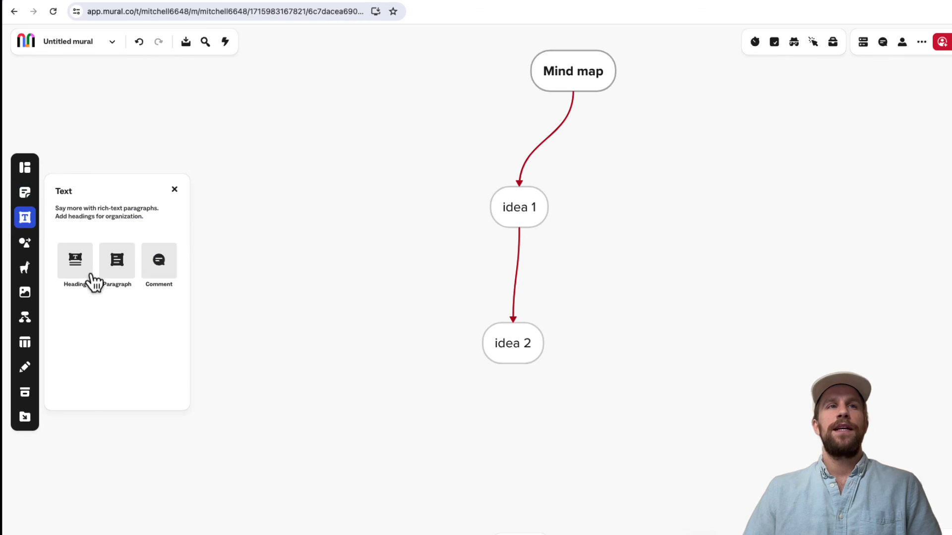
{"action": "scroll", "coordinate": [775, 346], "scroll_direction": "up", "scroll_amount": 5}
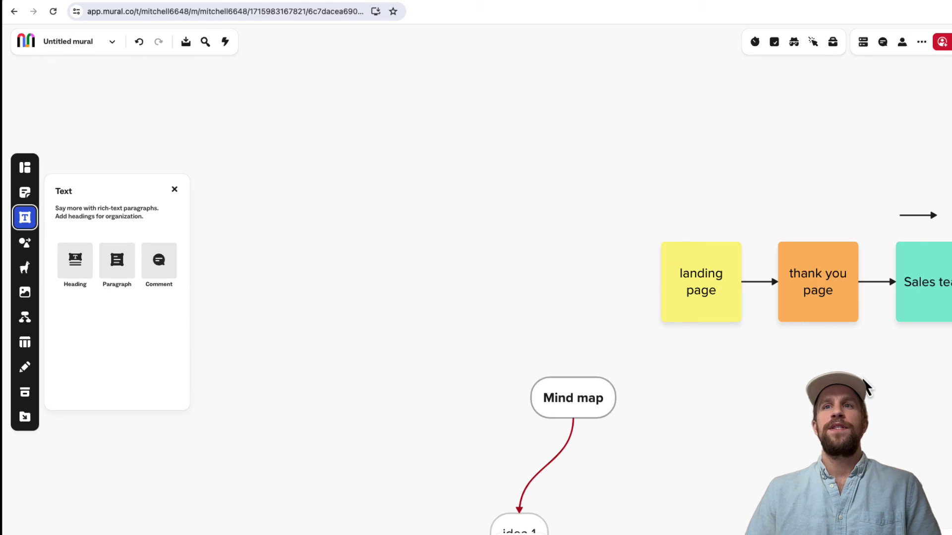
{"action": "left_click", "coordinate": [811, 365]}
{"action": "left_click", "coordinate": [690, 277]}
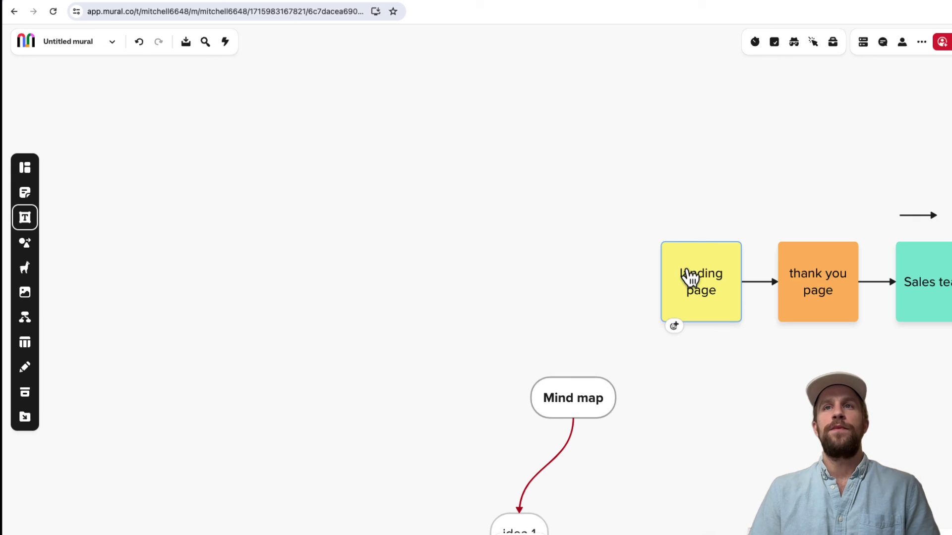
{"action": "key", "text": "Escape"}
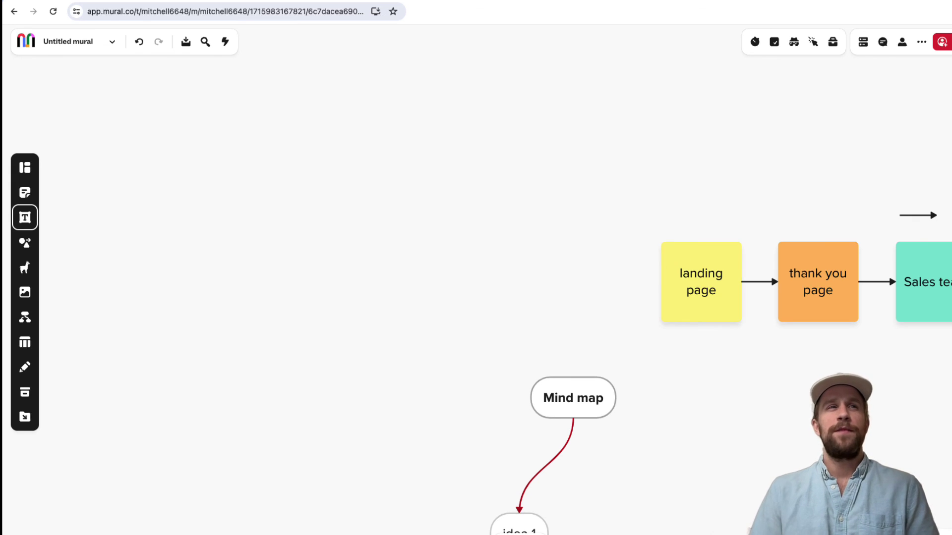